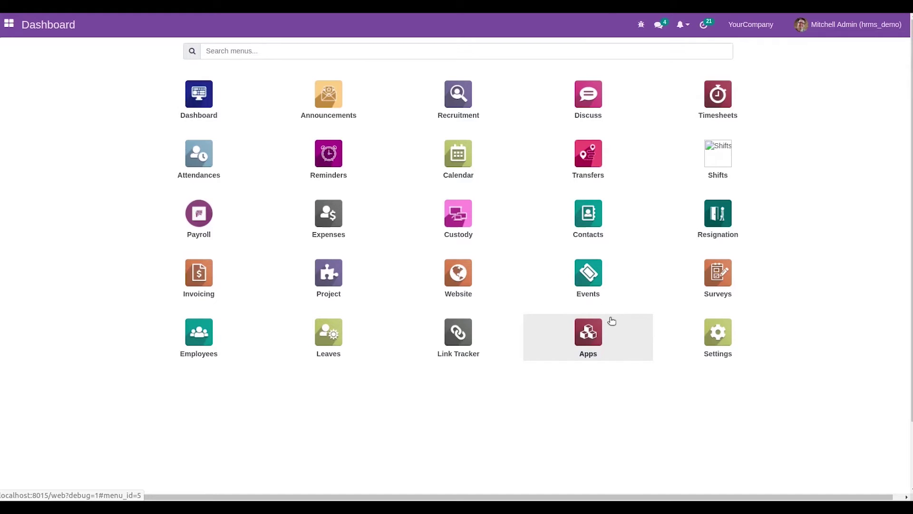
Step: Bring up the Odoo home menu with the full grid of installed apps
{"action": "left_click", "coordinate": [583, 338]}
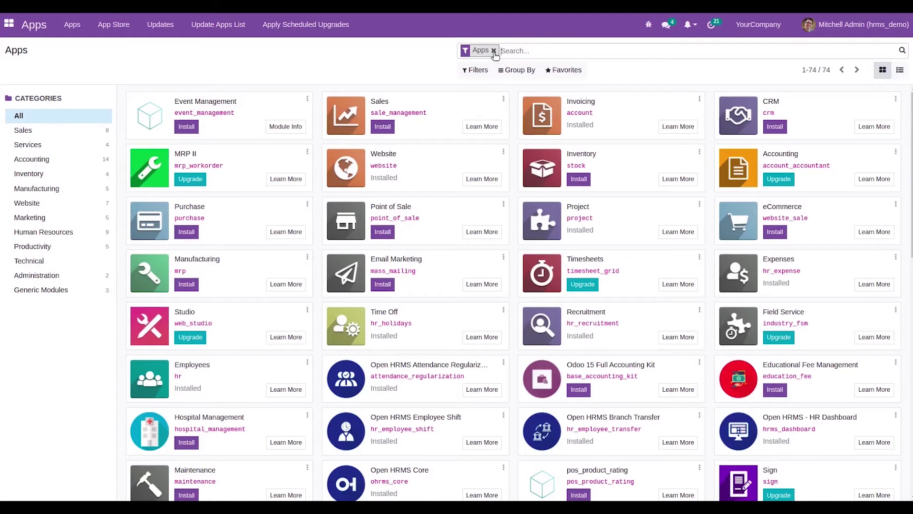
{"action": "left_click", "coordinate": [494, 50]}
{"action": "type", "text": "hr"}
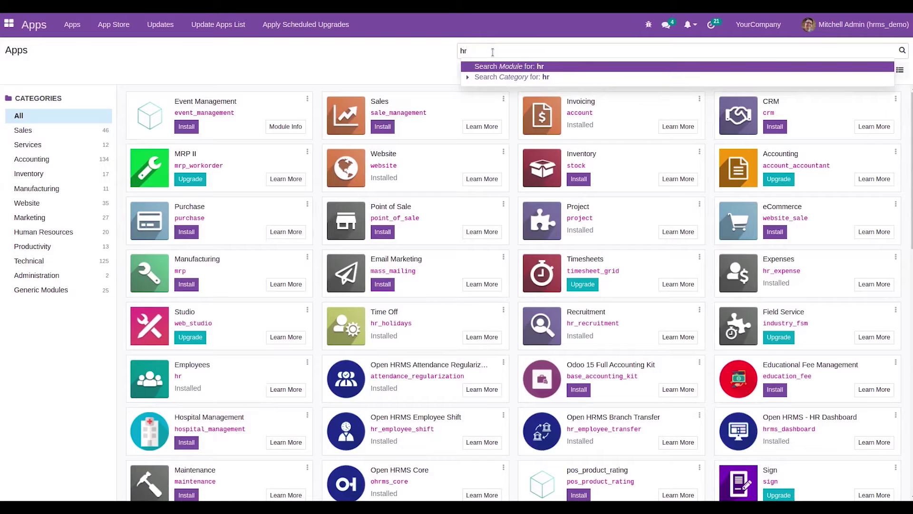
{"action": "type", "text": "_cus"}
{"action": "key", "text": "Return"}
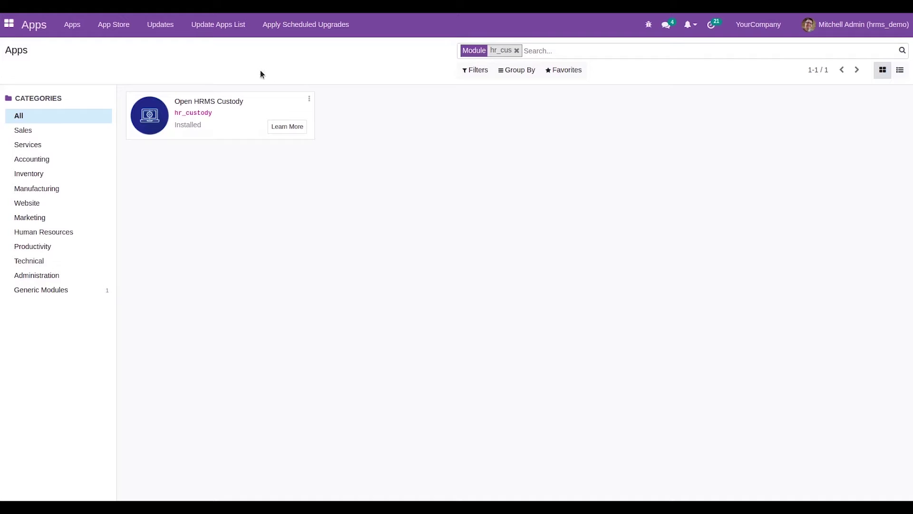
Step: Open the Custody app's Property list showing Laptop, Seminar hall and Car
{"action": "left_click", "coordinate": [9, 25]}
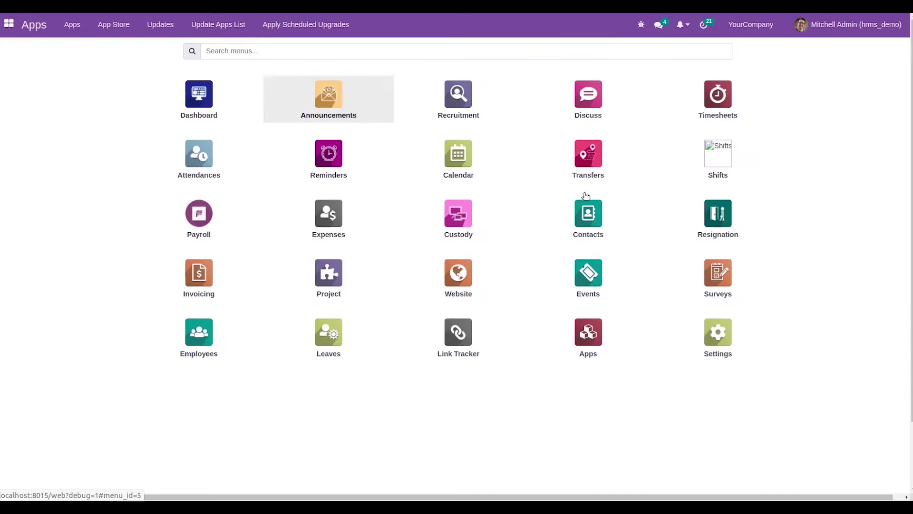
{"action": "left_click", "coordinate": [470, 231]}
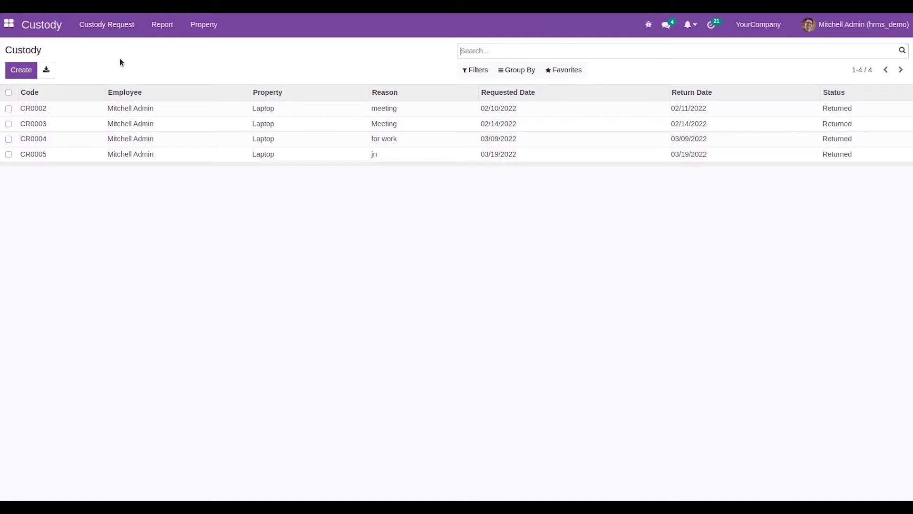
{"action": "left_click", "coordinate": [26, 70]}
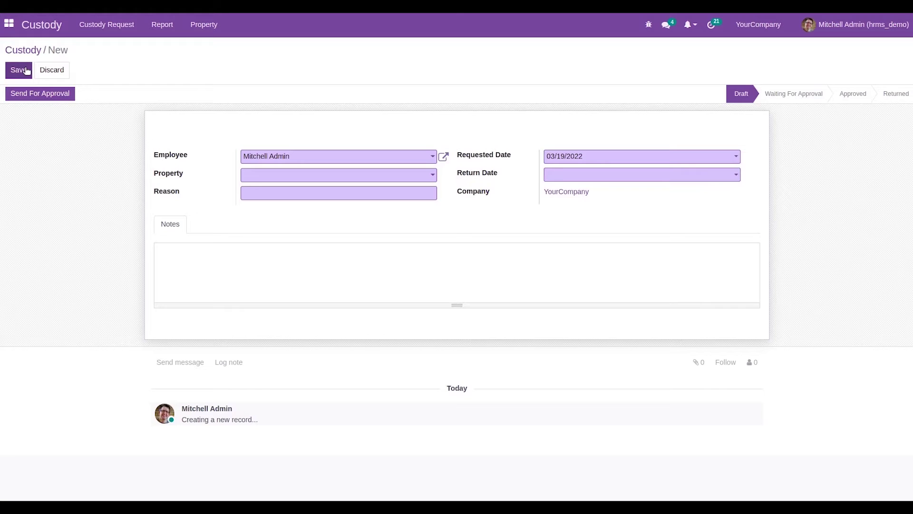
{"action": "left_click", "coordinate": [216, 24]}
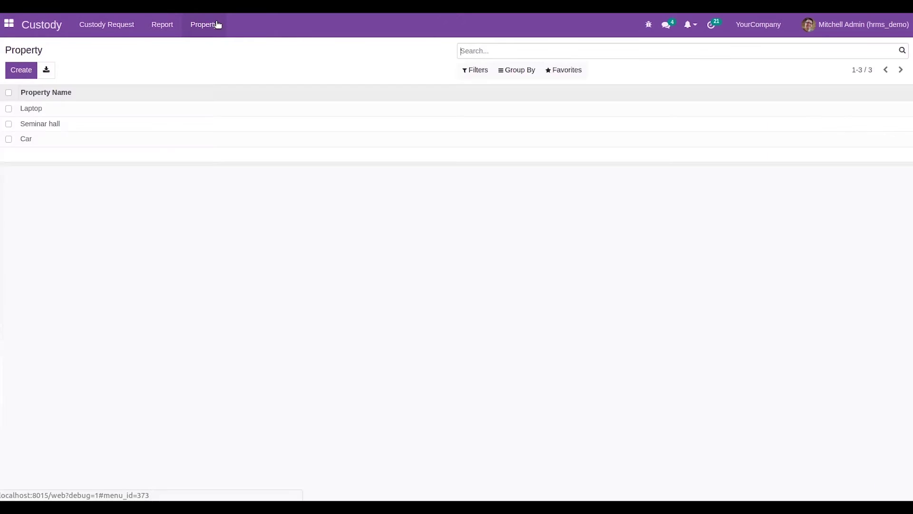
Step: Create and save property 'Headphone' with Property From left at No Connection
{"action": "left_click", "coordinate": [39, 69]}
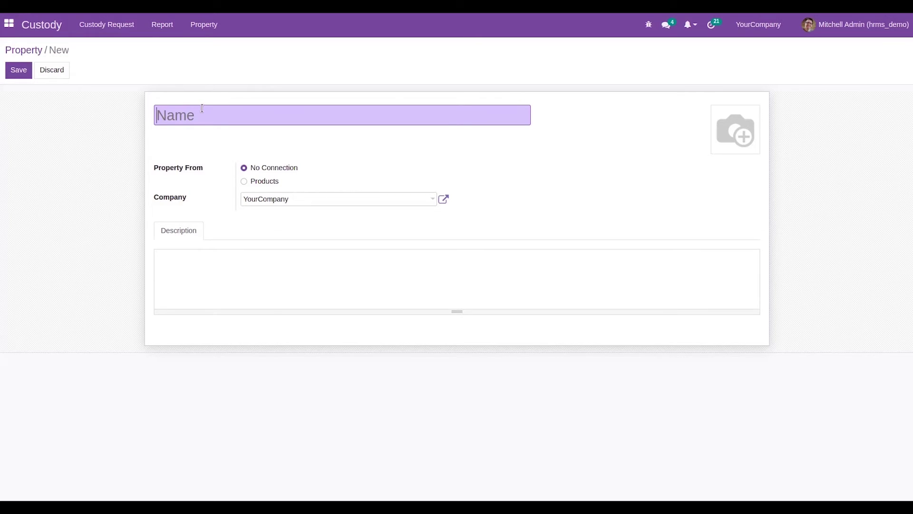
{"action": "type", "text": "He"}
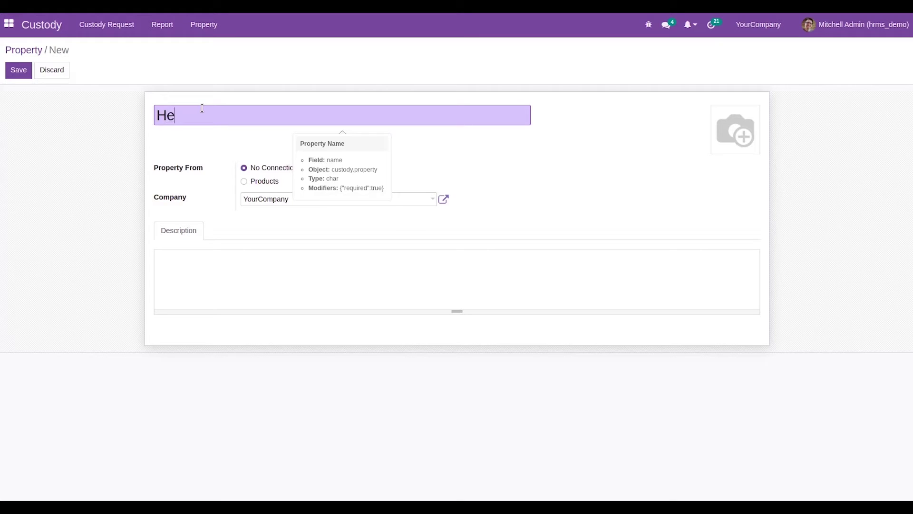
{"action": "type", "text": "adphone"}
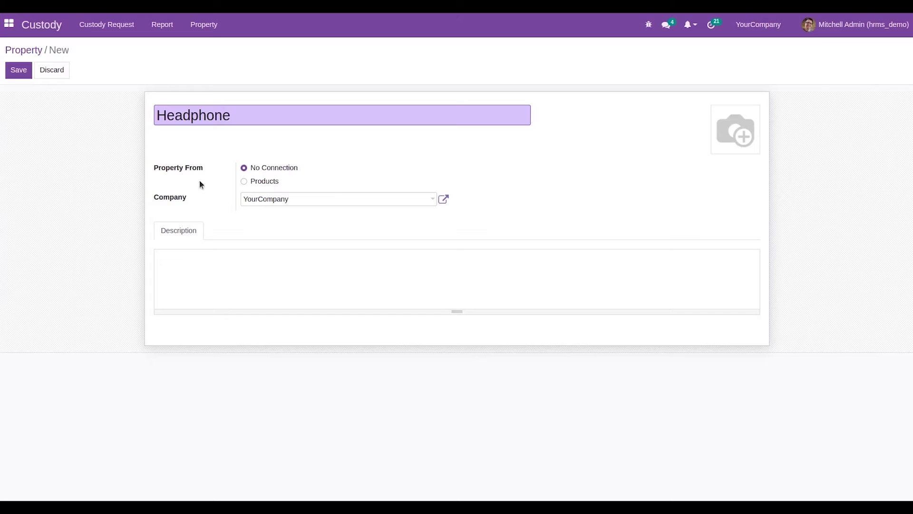
{"action": "left_click", "coordinate": [243, 182]}
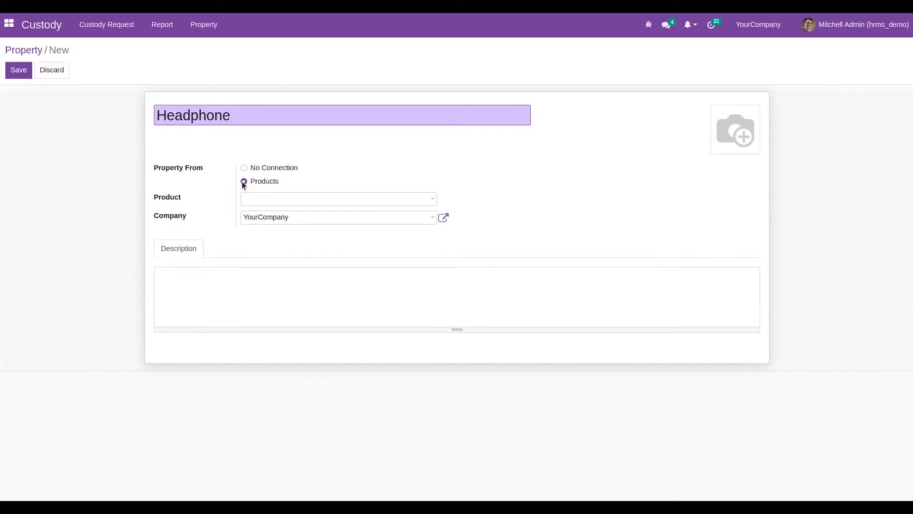
{"action": "left_click", "coordinate": [272, 199]}
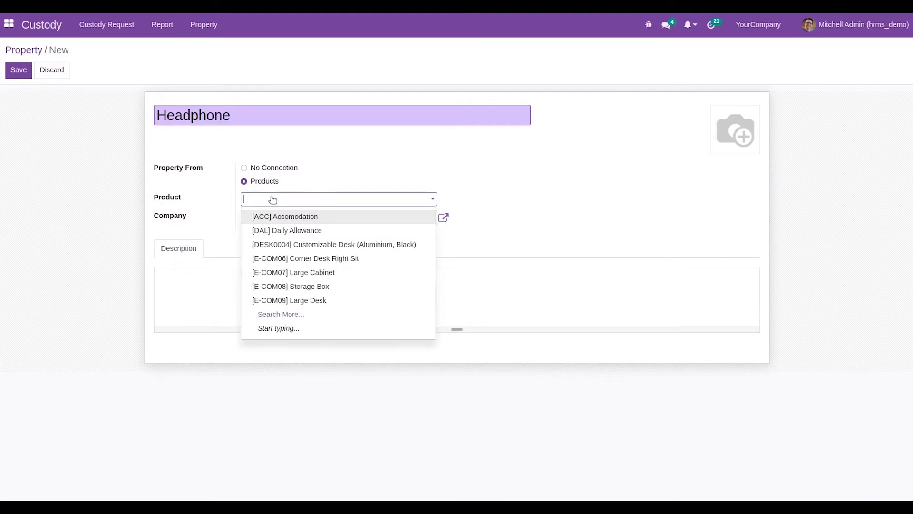
{"action": "left_click", "coordinate": [330, 172]}
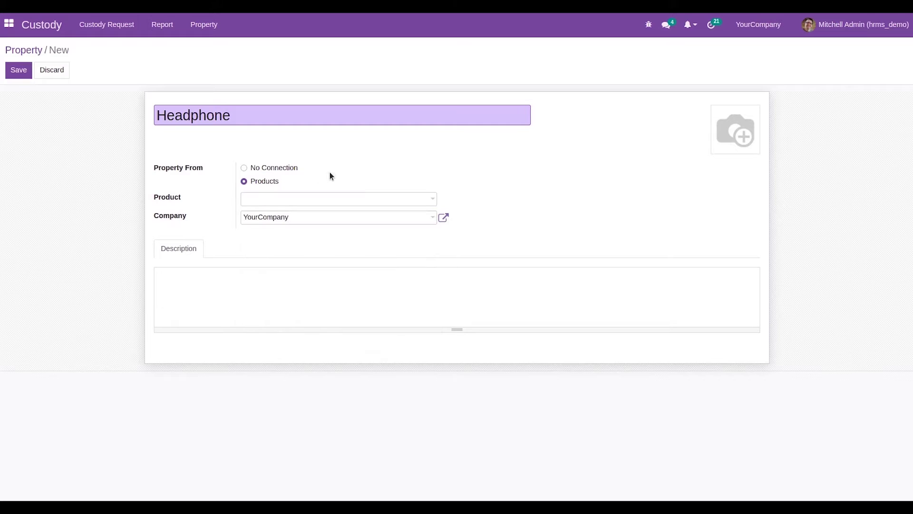
{"action": "left_click", "coordinate": [244, 168]}
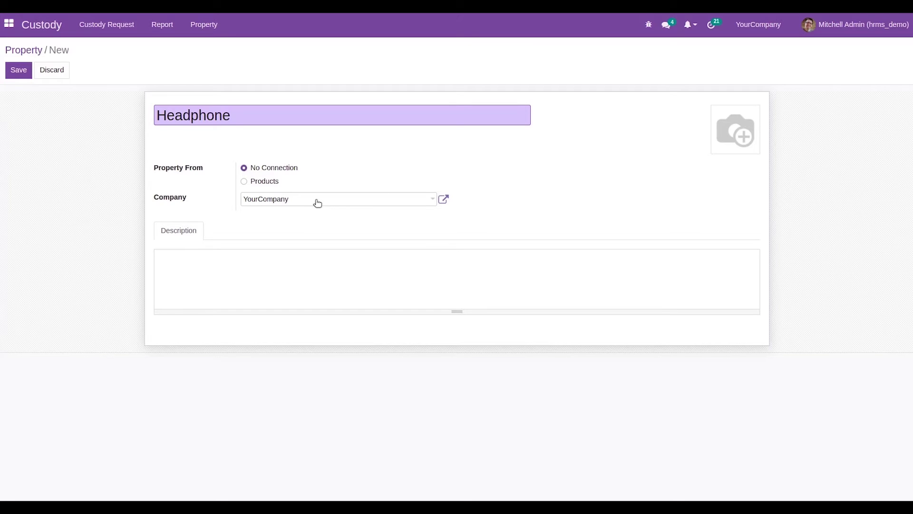
{"action": "left_click", "coordinate": [187, 265]}
{"action": "mouse_move", "coordinate": [732, 117]}
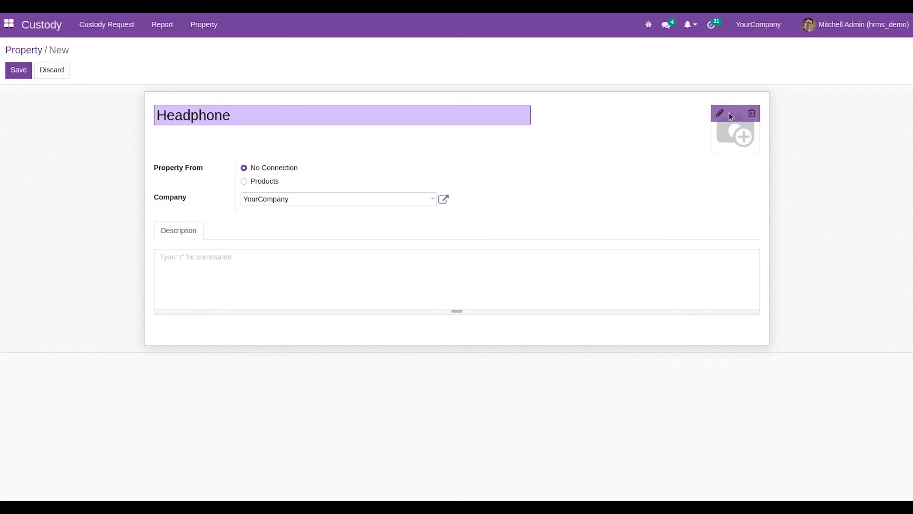
{"action": "left_click", "coordinate": [19, 70]}
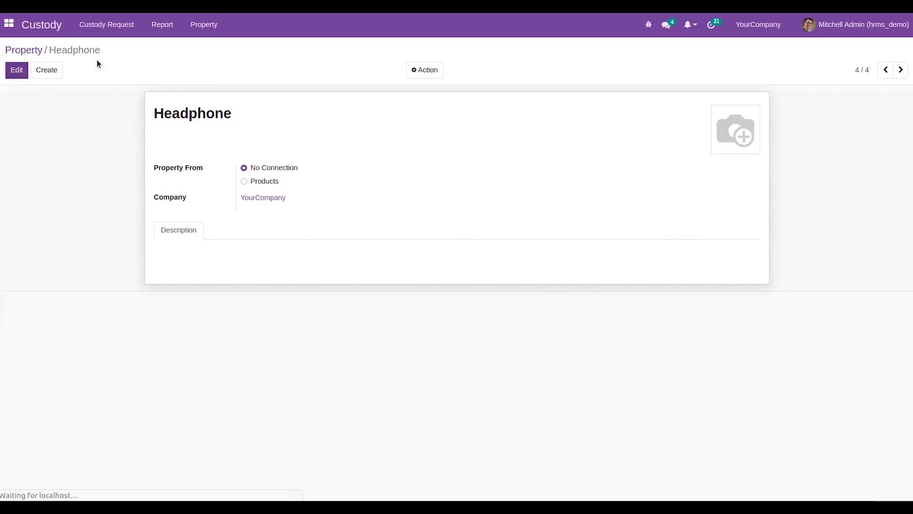
Step: Start a new custody request with return date March 21, 2022
{"action": "left_click", "coordinate": [30, 50]}
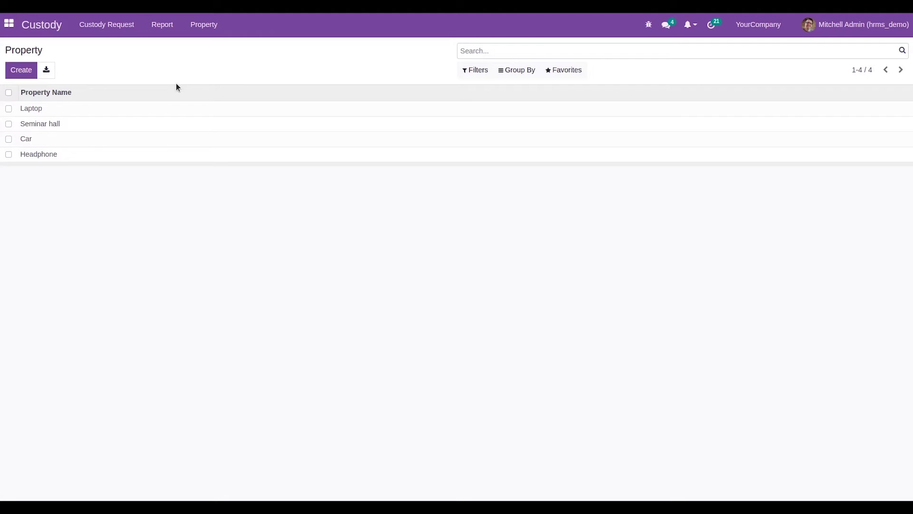
{"action": "left_click", "coordinate": [105, 28]}
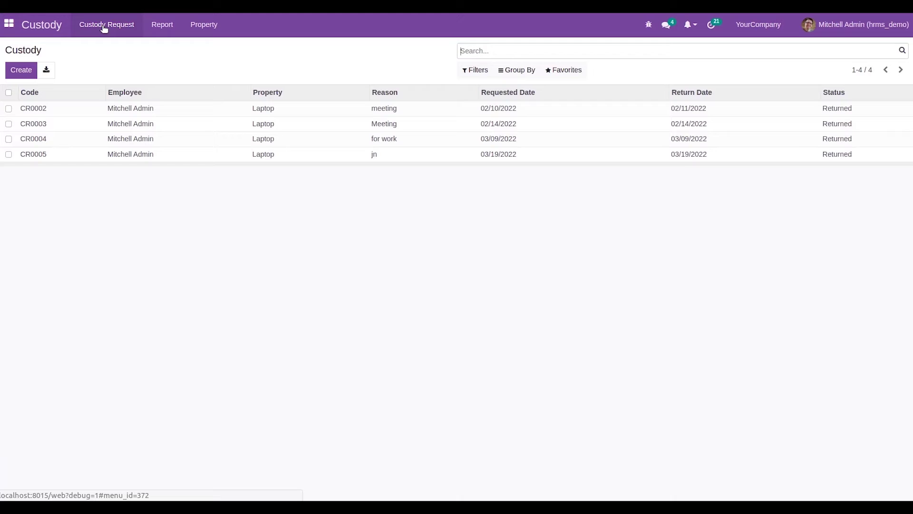
{"action": "left_click", "coordinate": [19, 71]}
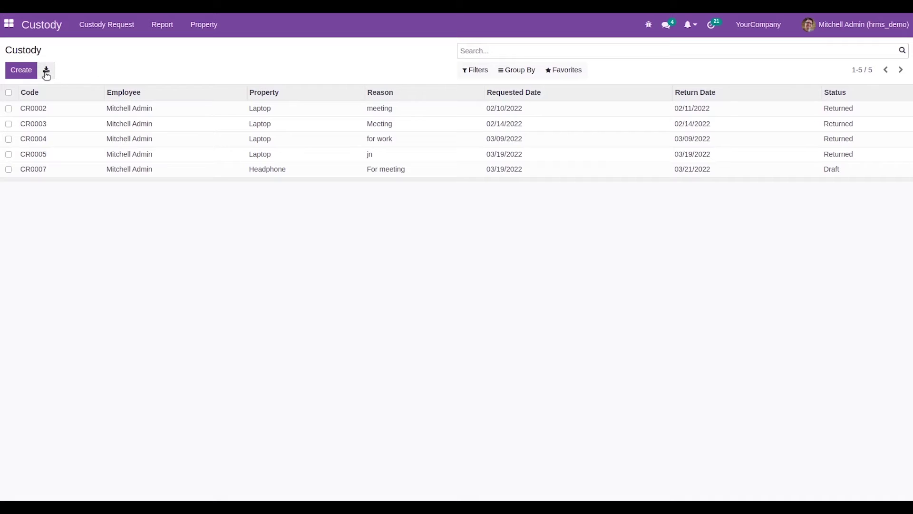
{"action": "left_click", "coordinate": [21, 70]}
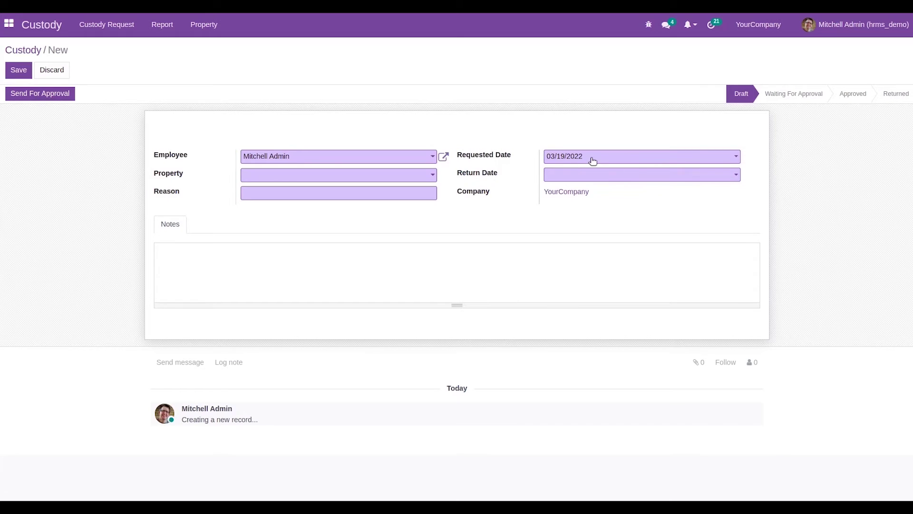
{"action": "left_click", "coordinate": [580, 182]}
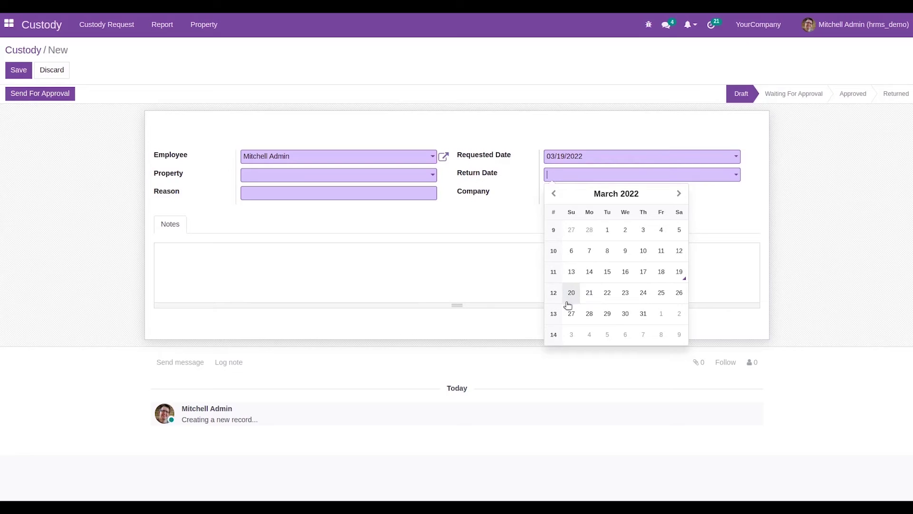
{"action": "left_click", "coordinate": [589, 293]}
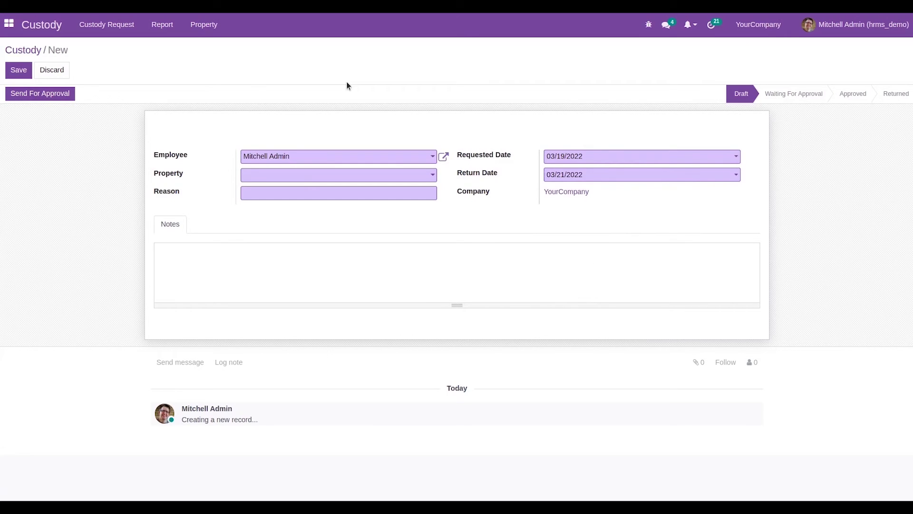
Step: Choose Car with reason 'For onsight', save the request and send it for approval
{"action": "left_click", "coordinate": [276, 175]}
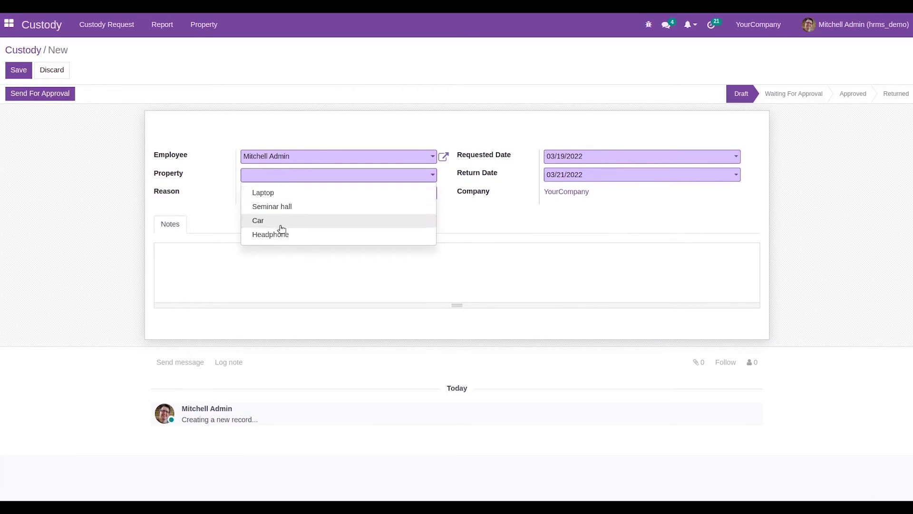
{"action": "left_click", "coordinate": [266, 223]}
{"action": "left_click", "coordinate": [267, 191]}
{"action": "type", "text": "For"}
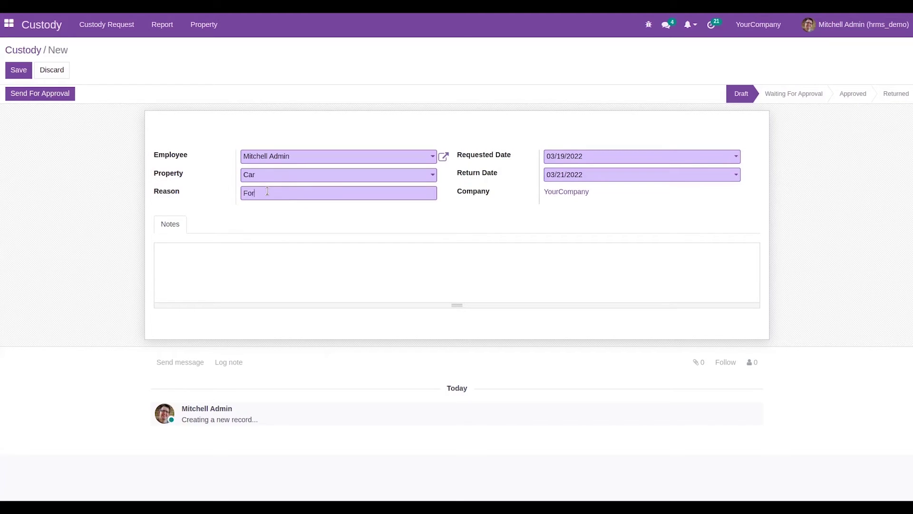
{"action": "type", "text": " onsight"}
{"action": "left_click", "coordinate": [197, 251]}
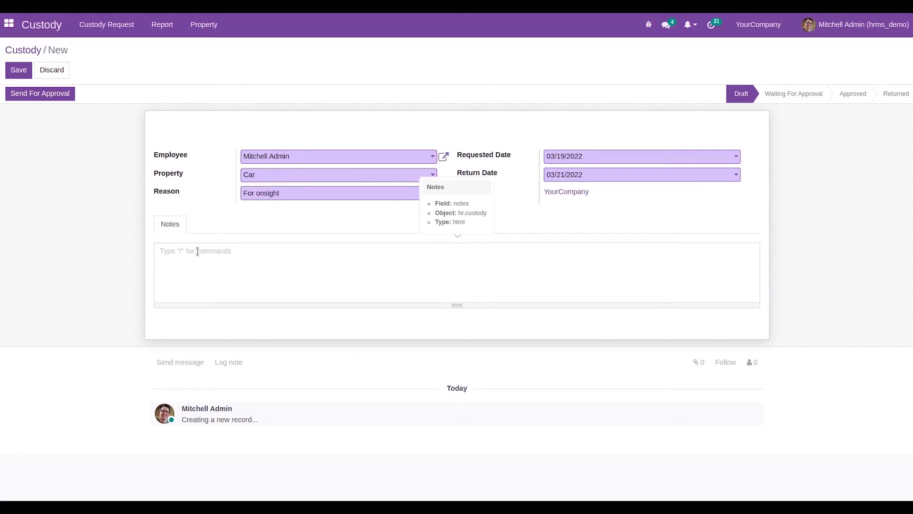
{"action": "left_click", "coordinate": [20, 72]}
{"action": "left_click", "coordinate": [17, 95]}
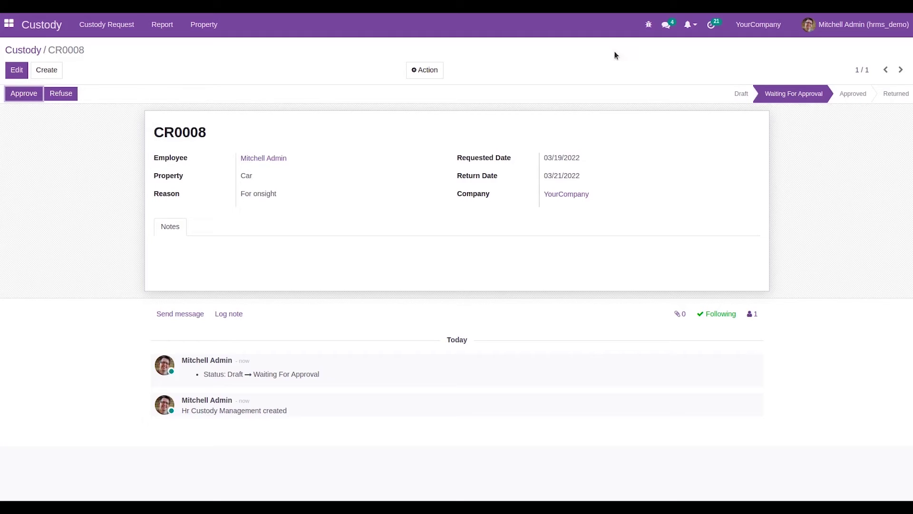
Step: Dismiss the Update Reason prompt unchanged and approve request CR0008
{"action": "left_click", "coordinate": [60, 95]}
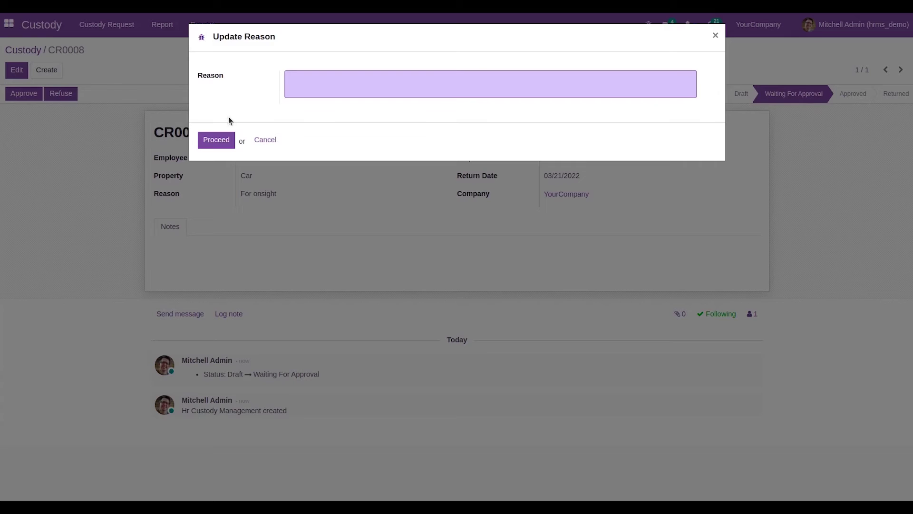
{"action": "left_click", "coordinate": [265, 141]}
{"action": "left_click", "coordinate": [15, 97]}
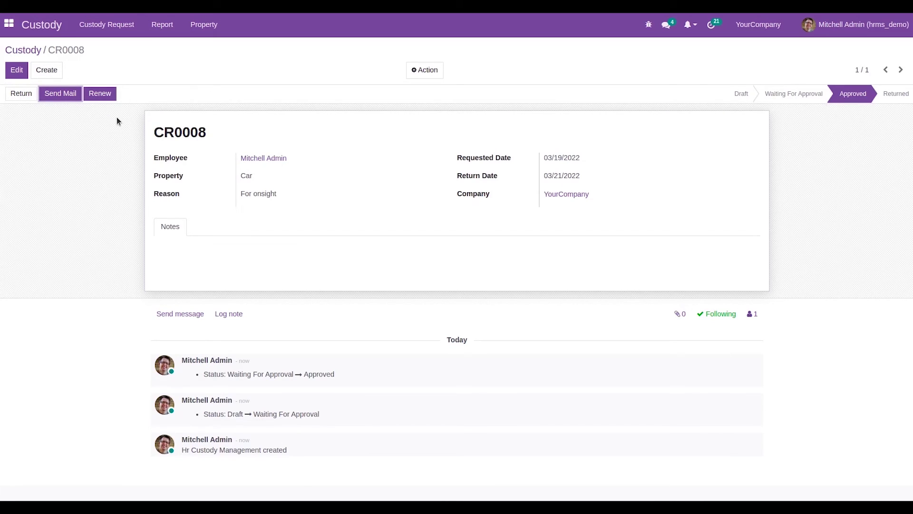
Step: Cancel the renewal prompt and mark CR0008's Car as returned
{"action": "left_click", "coordinate": [101, 93]}
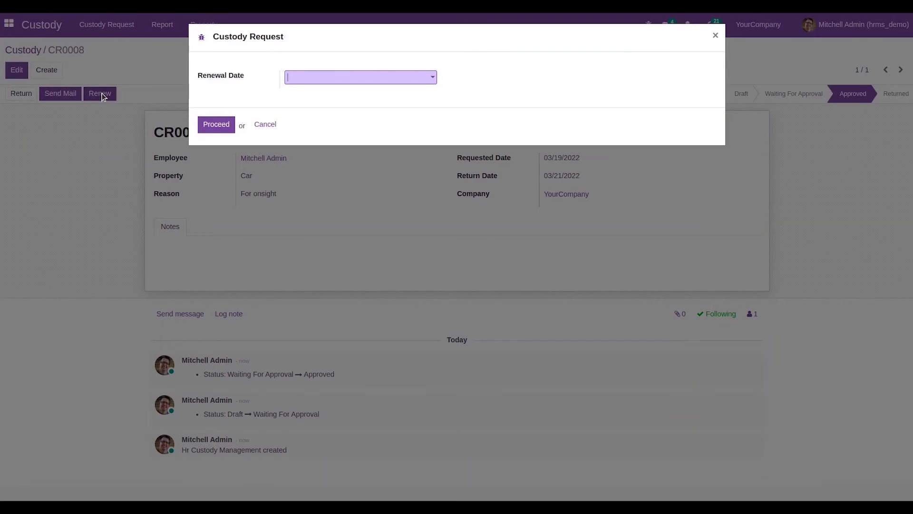
{"action": "left_click", "coordinate": [266, 125]}
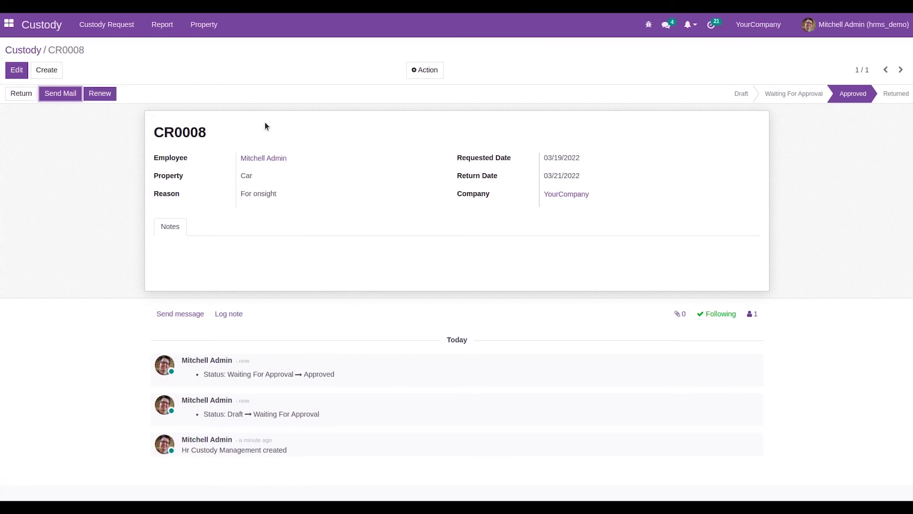
{"action": "left_click", "coordinate": [14, 94]}
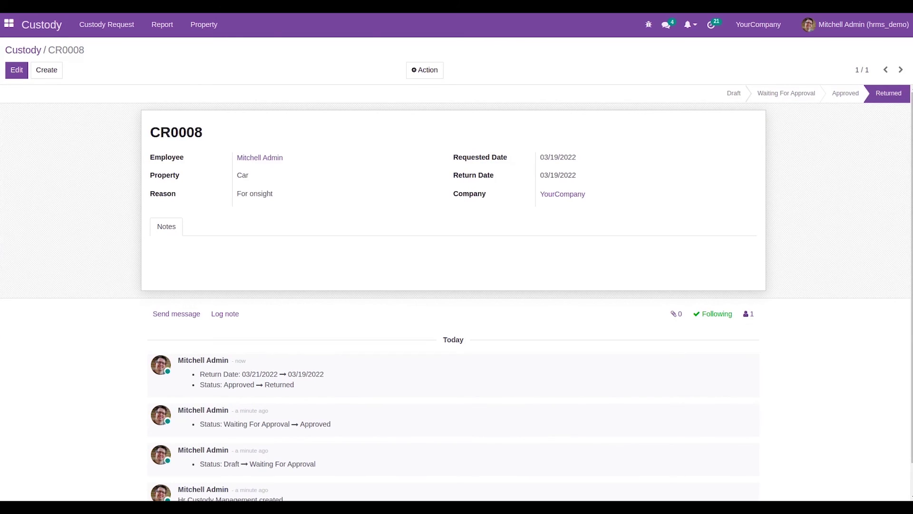
Step: Open the Custody Analysis report and group its rows by request Code
{"action": "left_click", "coordinate": [19, 50]}
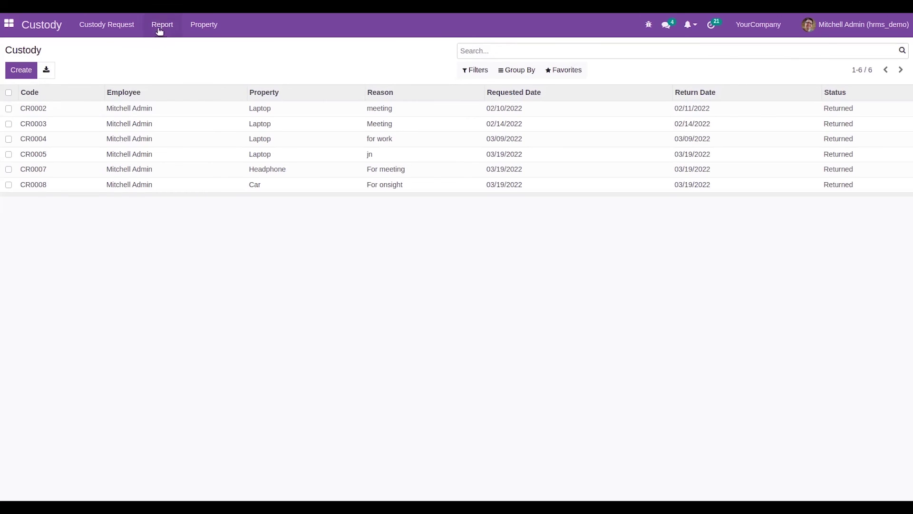
{"action": "left_click", "coordinate": [160, 26]}
{"action": "left_click", "coordinate": [177, 49]}
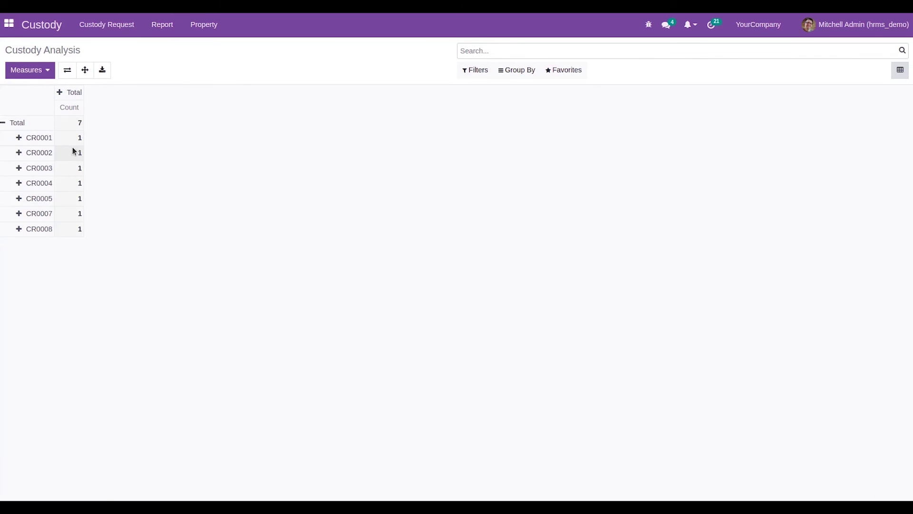
{"action": "left_click", "coordinate": [3, 122]}
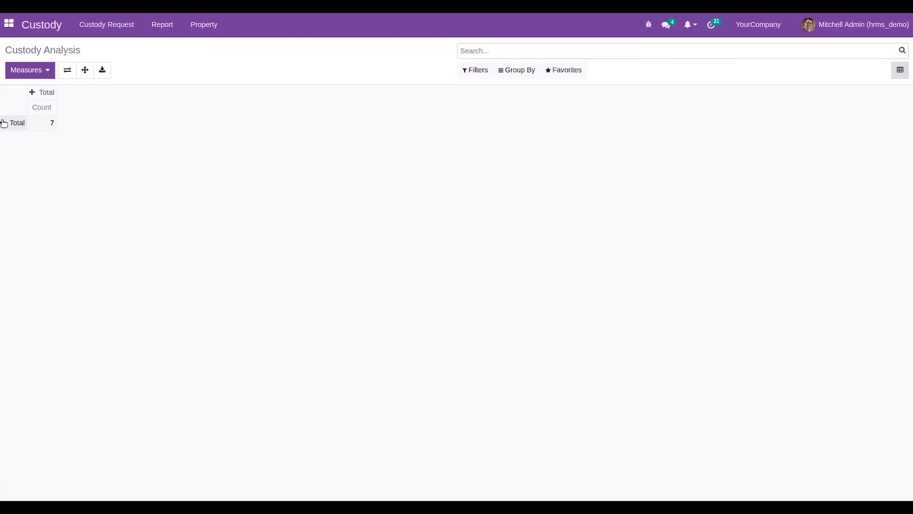
{"action": "left_click", "coordinate": [4, 123]}
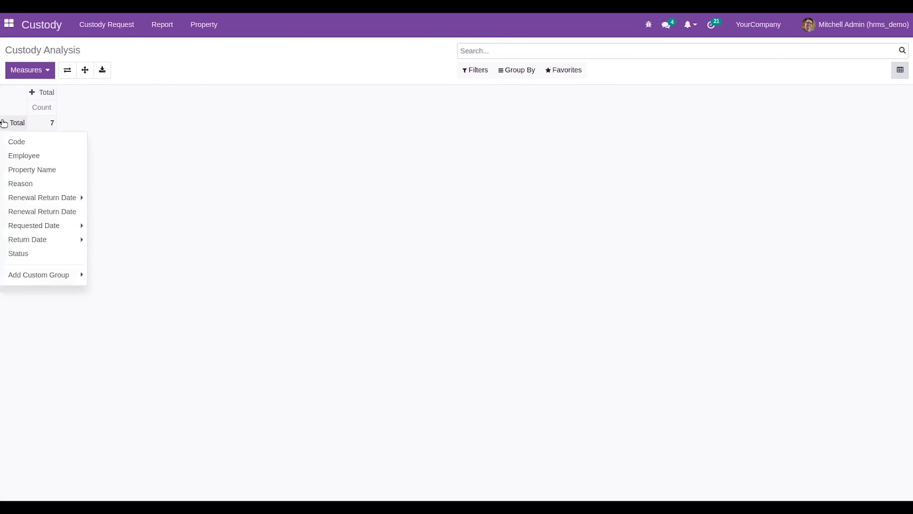
{"action": "left_click", "coordinate": [23, 142]}
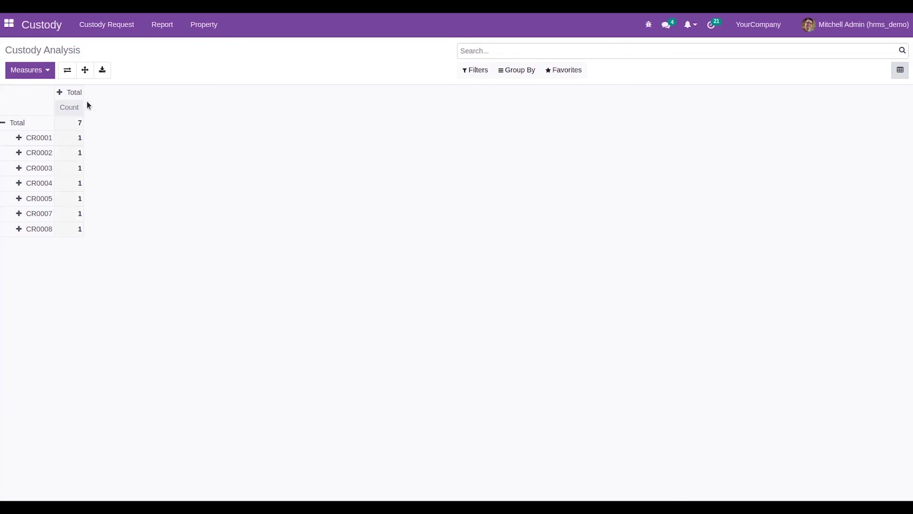
Step: Regroup rows by Employee and split columns by Property Name
{"action": "left_click", "coordinate": [6, 122]}
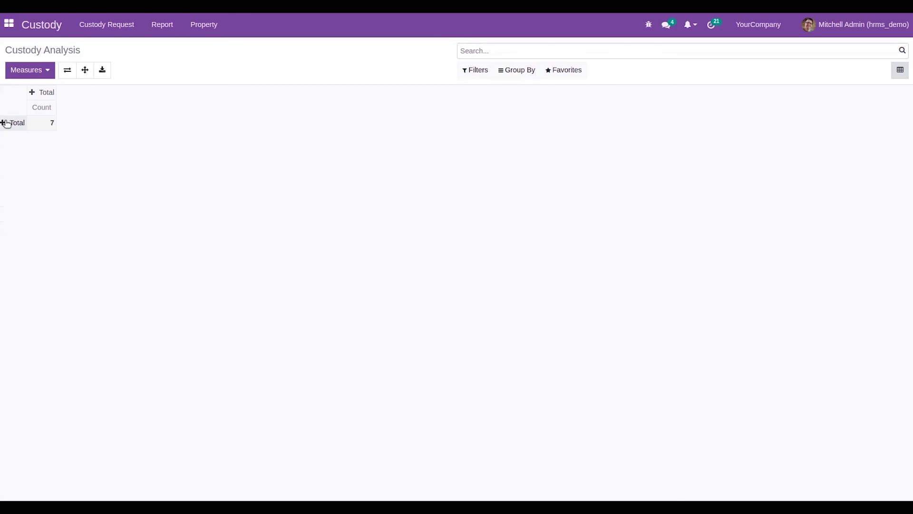
{"action": "left_click", "coordinate": [5, 123]}
{"action": "left_click", "coordinate": [24, 156]}
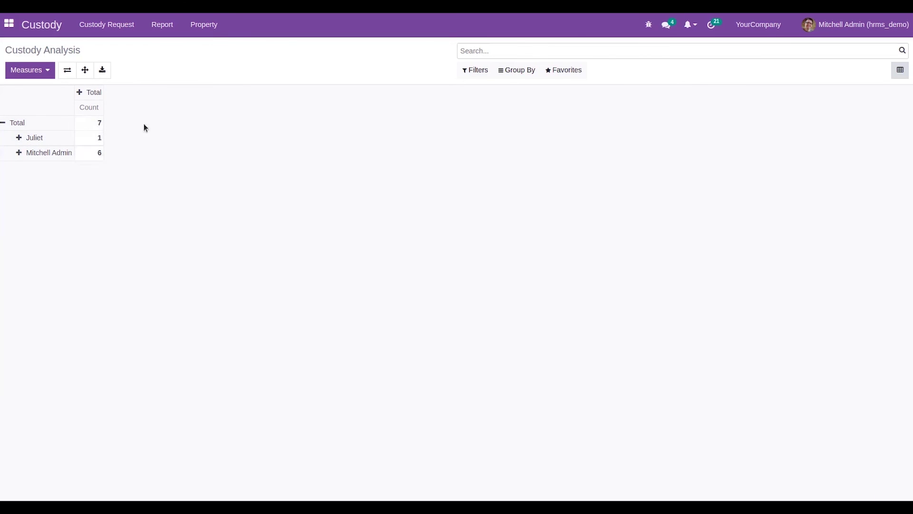
{"action": "left_click", "coordinate": [81, 94]}
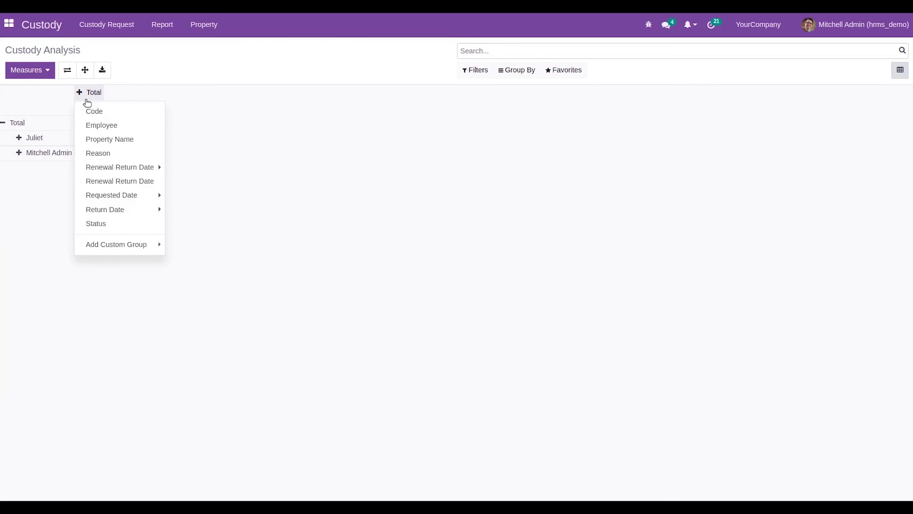
{"action": "left_click", "coordinate": [112, 139]}
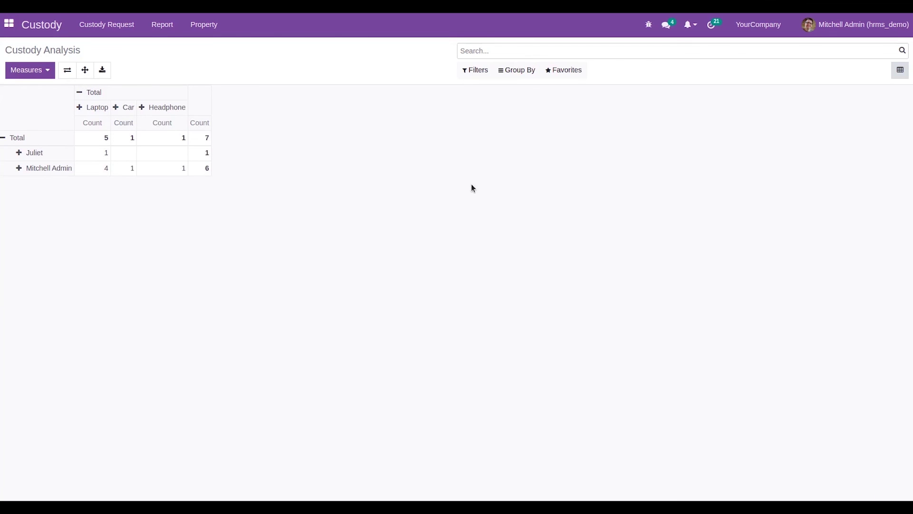